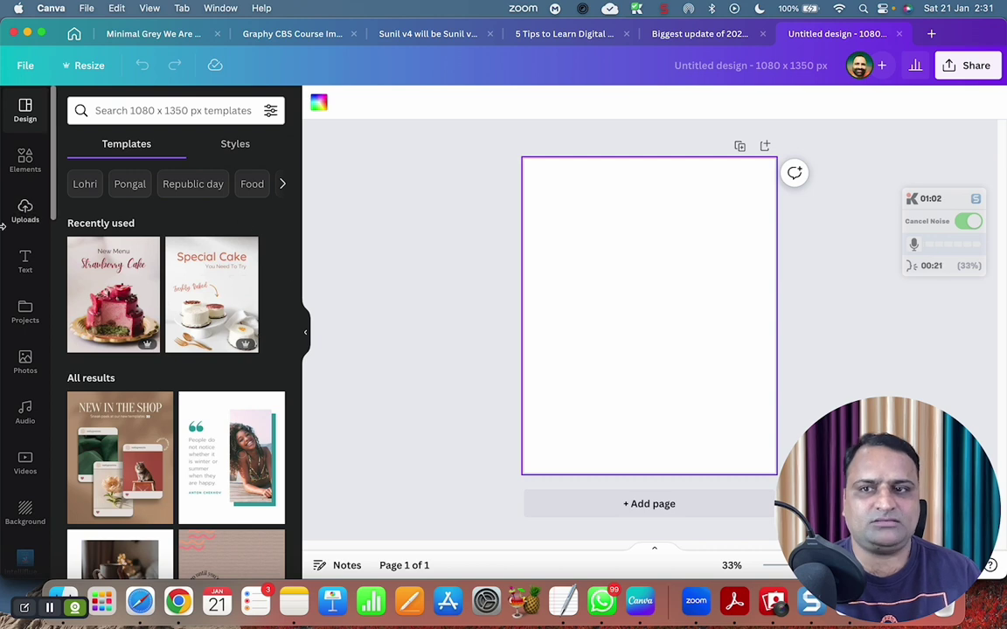
Open the Text panel to show text box, heading, subheading and body text options.
{"action": "left_click", "coordinate": [31, 272]}
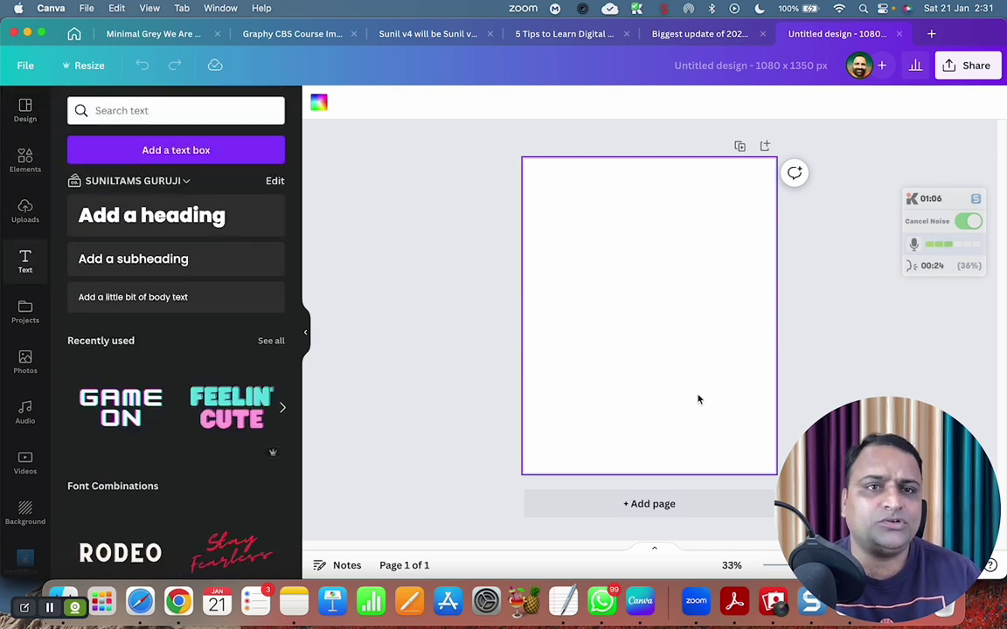
Create a new blank Doc (Auto size) in its own tab by searching 'doc'.
{"action": "left_click", "coordinate": [931, 35]}
{"action": "double_click", "coordinate": [812, 67]}
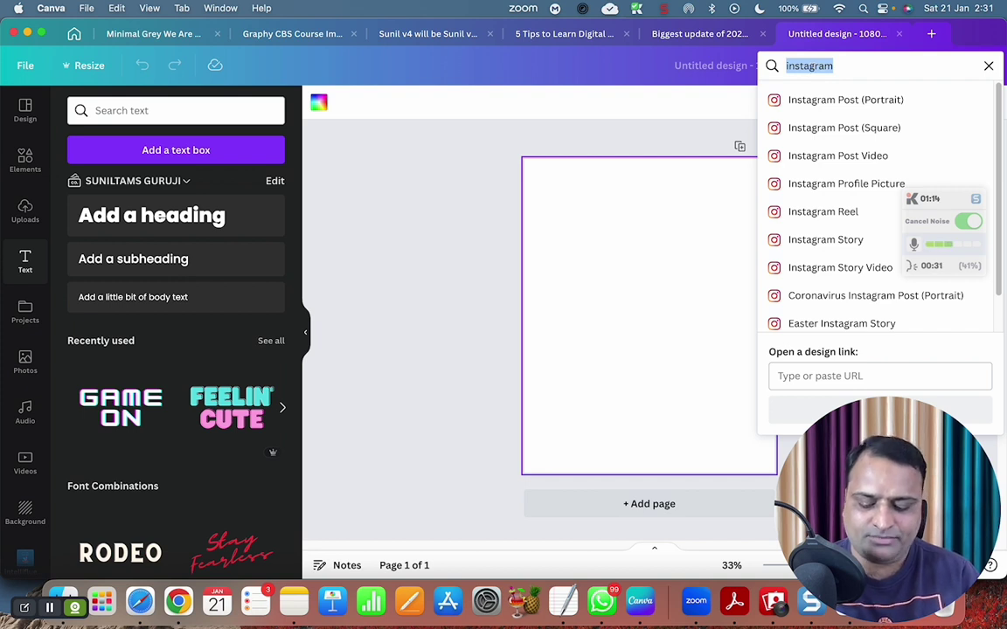
{"action": "type", "text": "doc"}
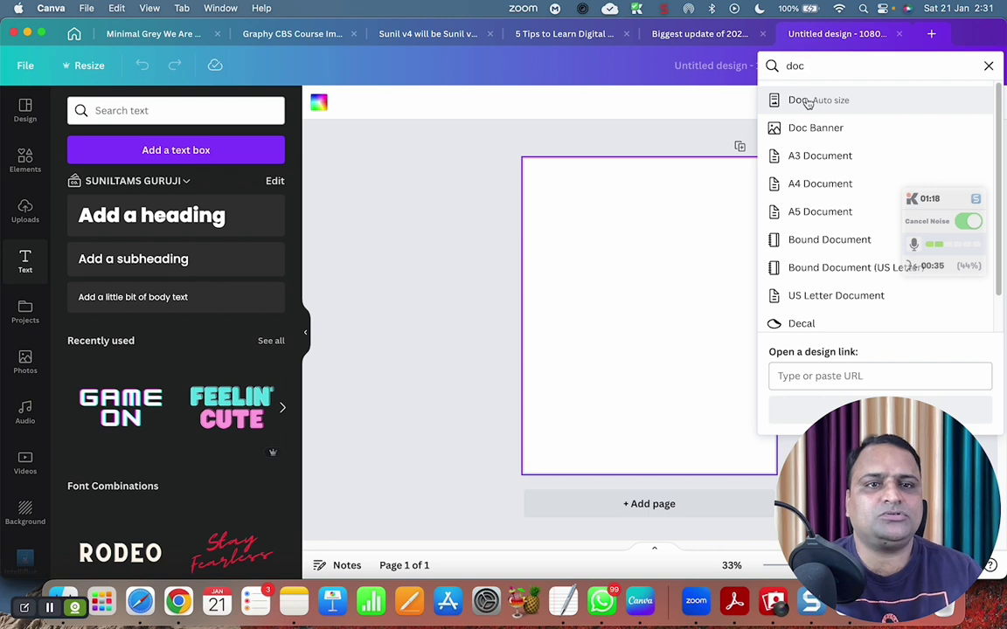
{"action": "left_click", "coordinate": [815, 103]}
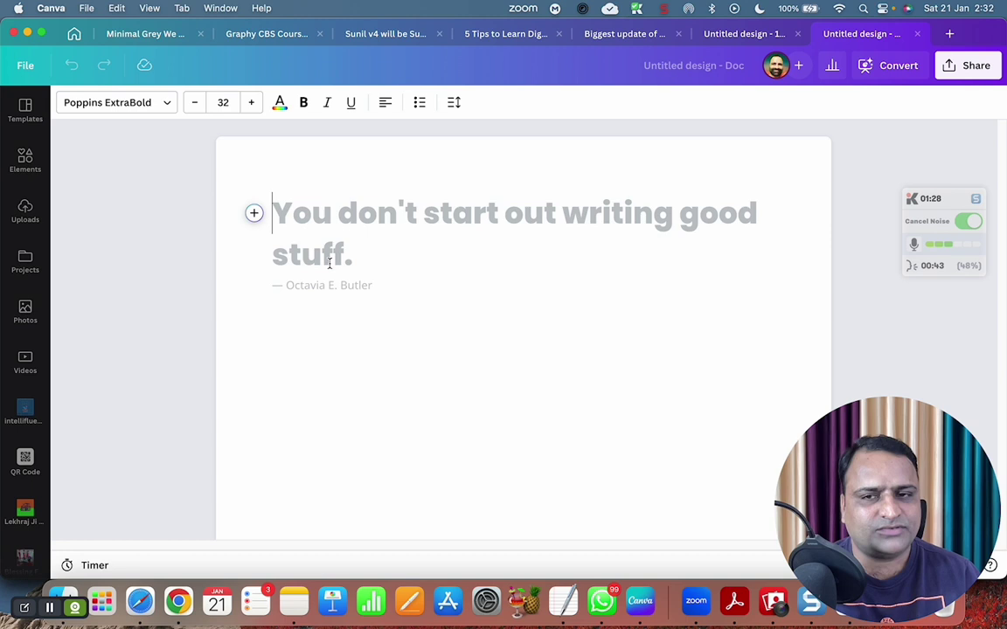
{"action": "left_click", "coordinate": [254, 214]}
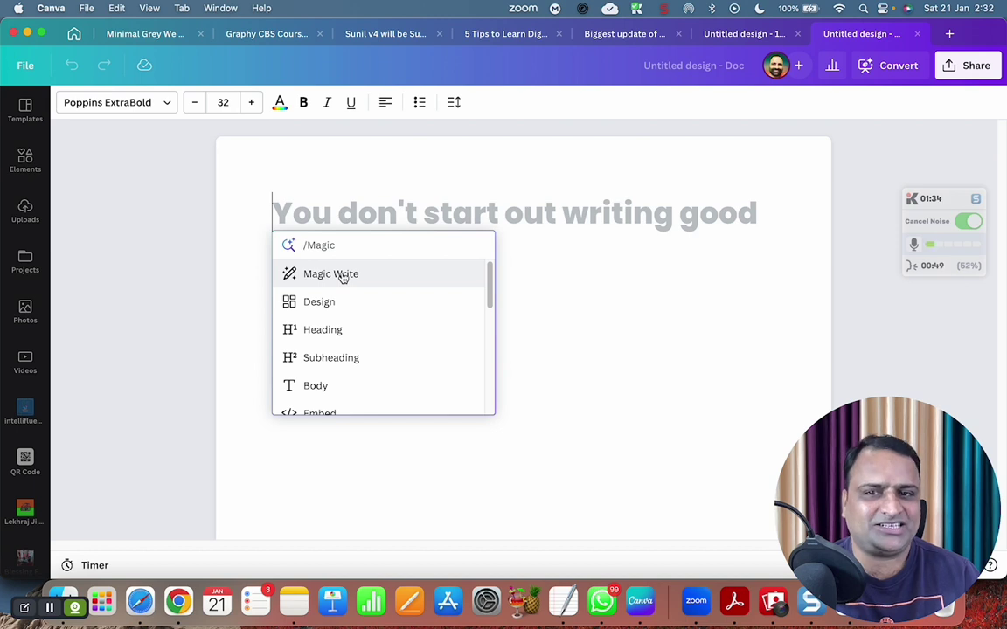
{"action": "scroll", "coordinate": [342, 348], "scroll_direction": "down", "scroll_amount": 2}
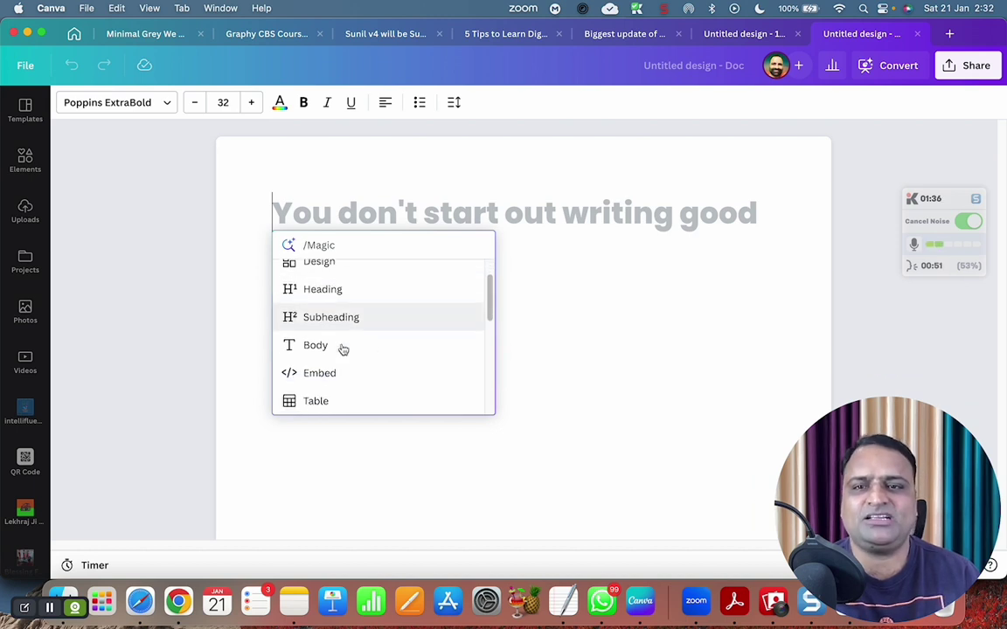
{"action": "scroll", "coordinate": [343, 349], "scroll_direction": "down", "scroll_amount": 5}
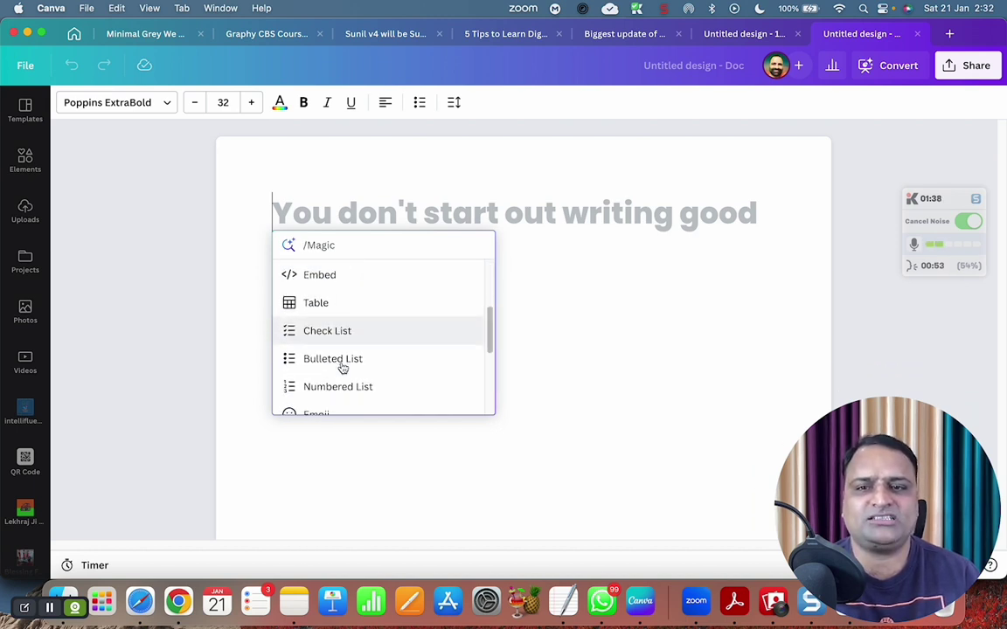
{"action": "scroll", "coordinate": [342, 363], "scroll_direction": "down", "scroll_amount": 3}
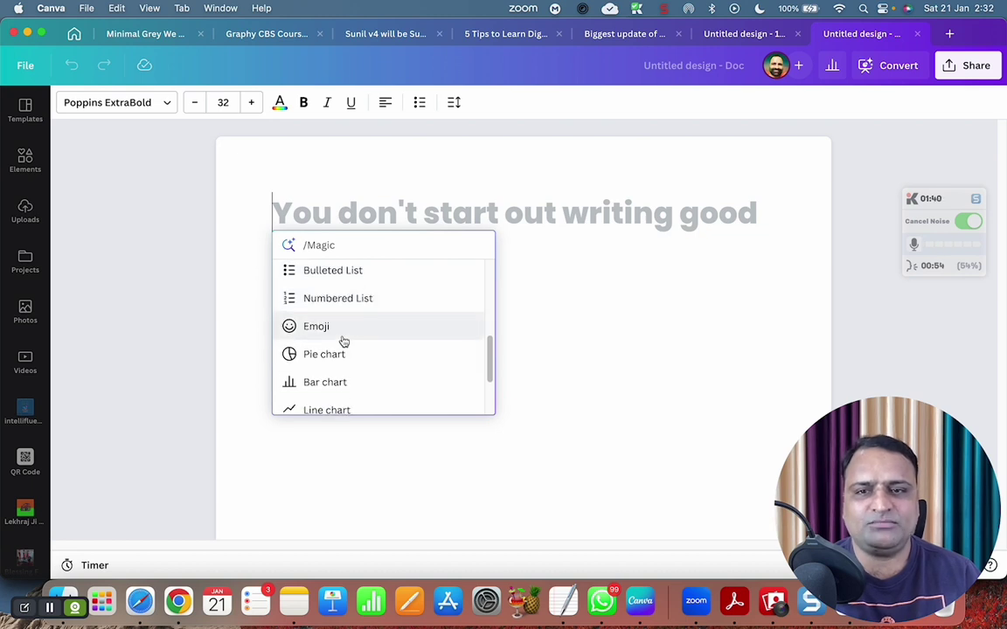
{"action": "scroll", "coordinate": [344, 341], "scroll_direction": "down", "scroll_amount": 3}
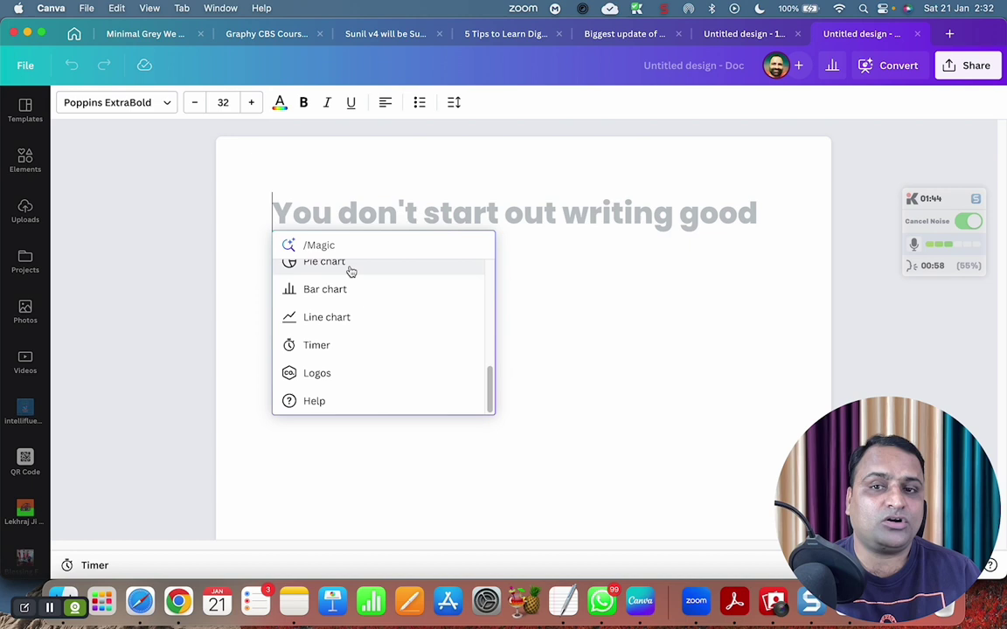
{"action": "left_click", "coordinate": [279, 234]}
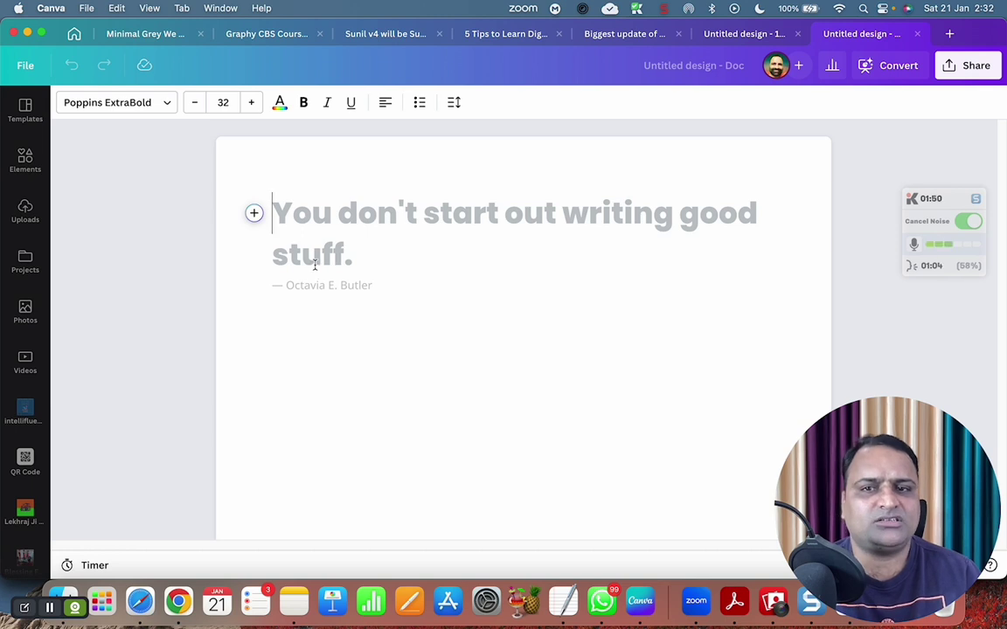
{"action": "left_click", "coordinate": [254, 214]}
Ask Magic Write for compelling, emoji-filled Facebook ad copy selling a Canva course.
{"action": "left_click", "coordinate": [323, 273]}
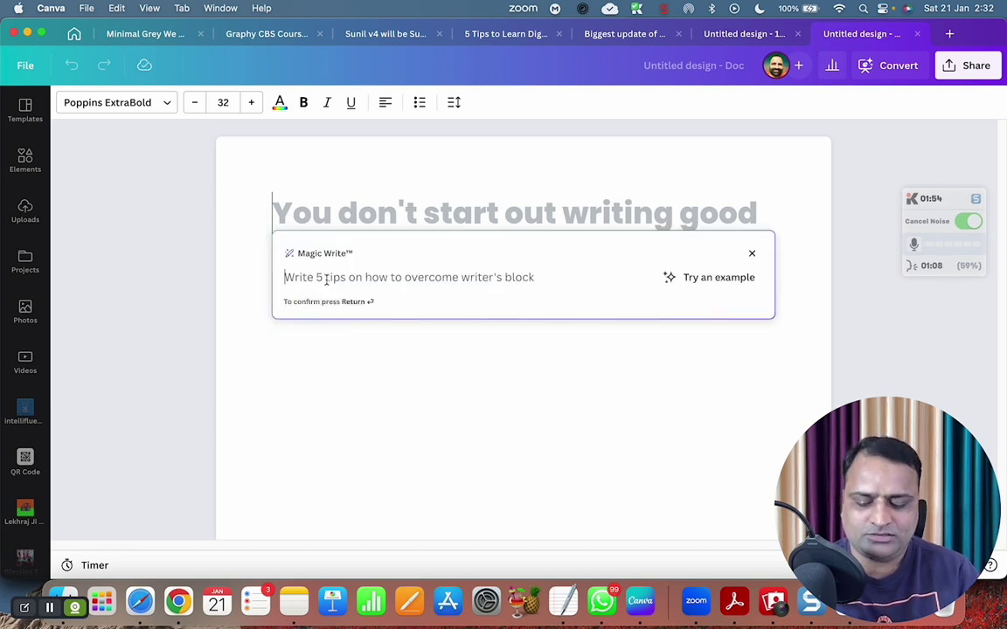
{"action": "type", "text": "W"}
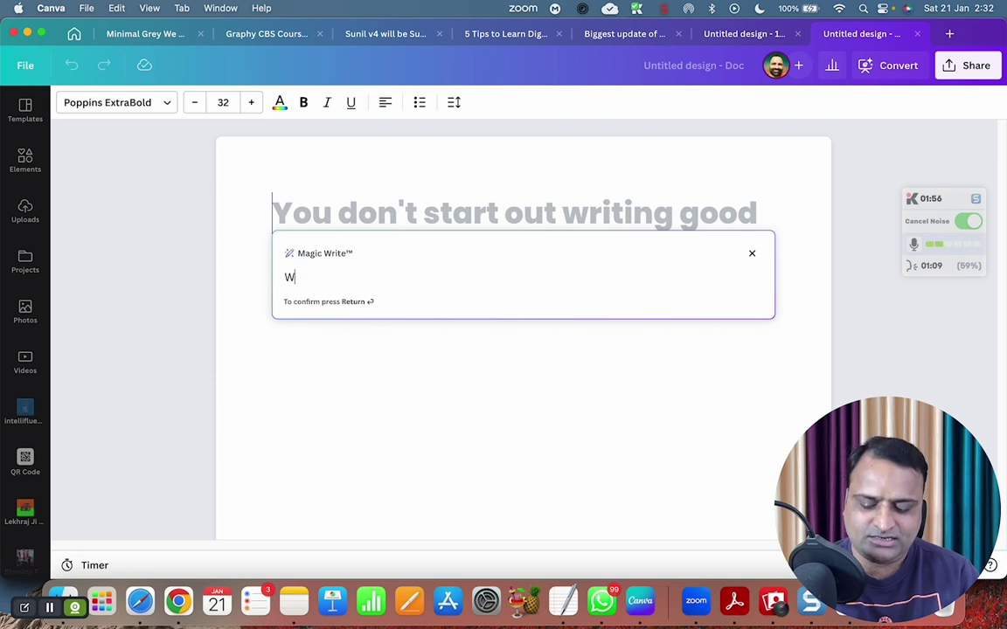
{"action": "type", "text": "rite "}
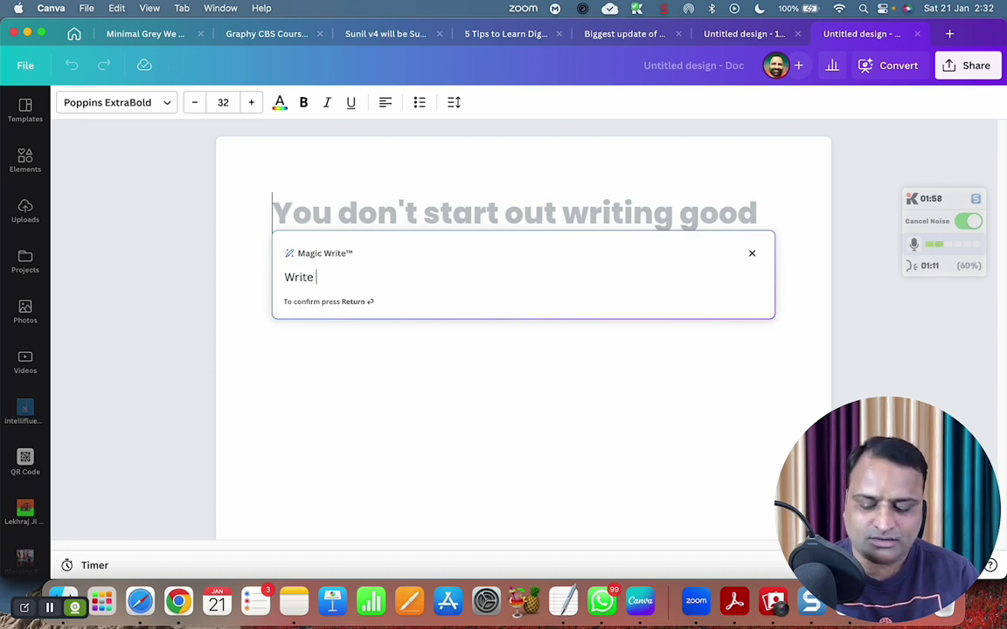
{"action": "type", "text": "facebook ad"}
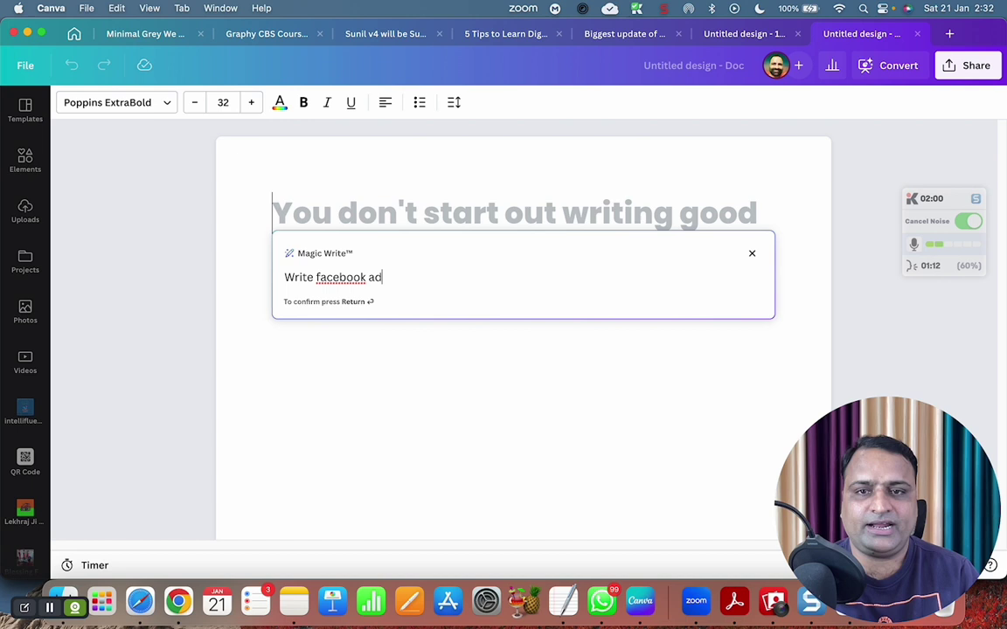
{"action": "type", "text": " copy to s"}
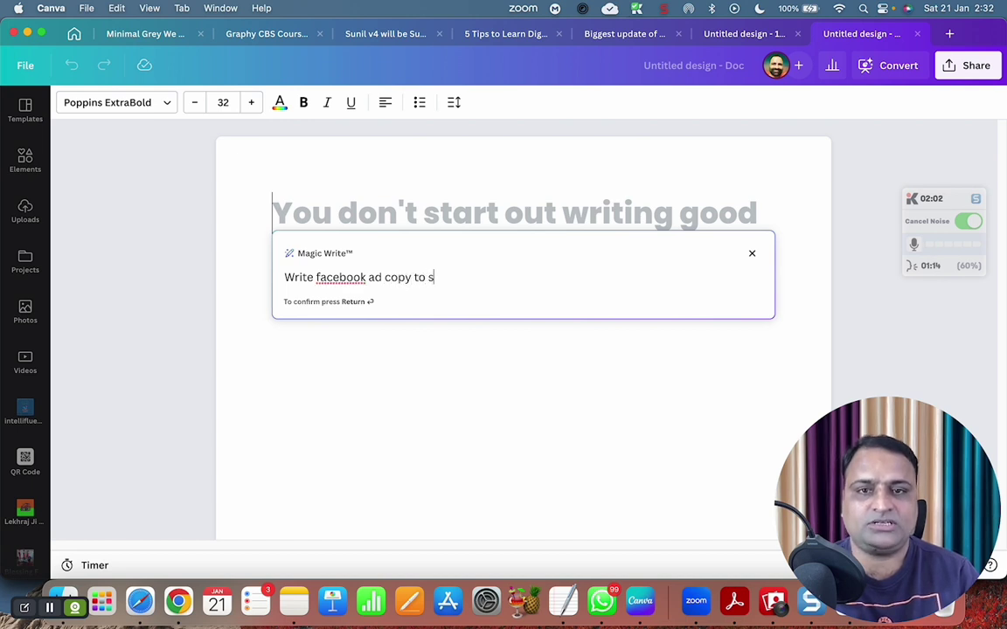
{"action": "type", "text": "ell my canva"}
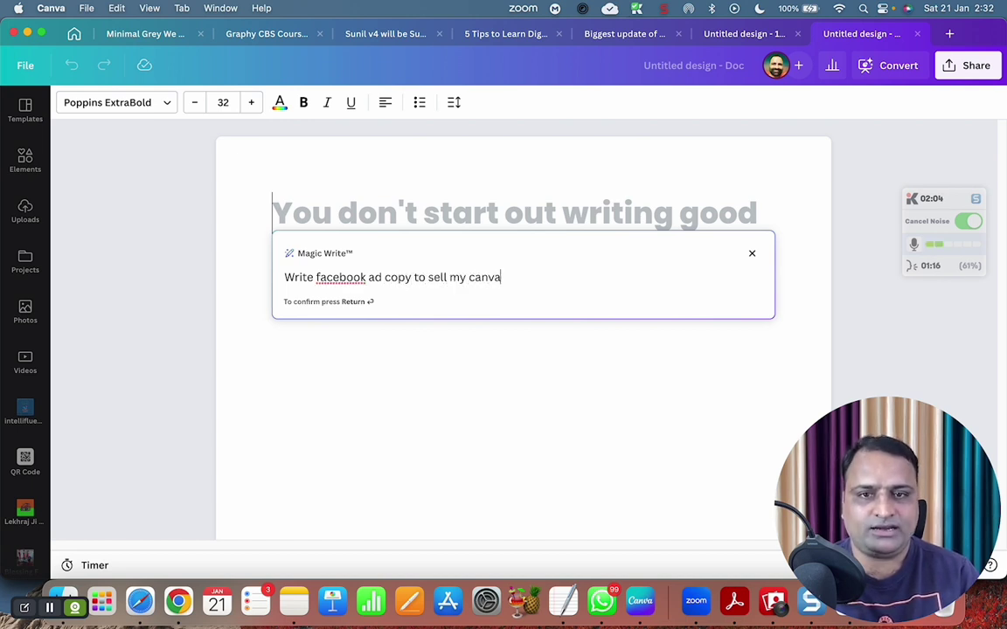
{"action": "type", "text": " course. use e"}
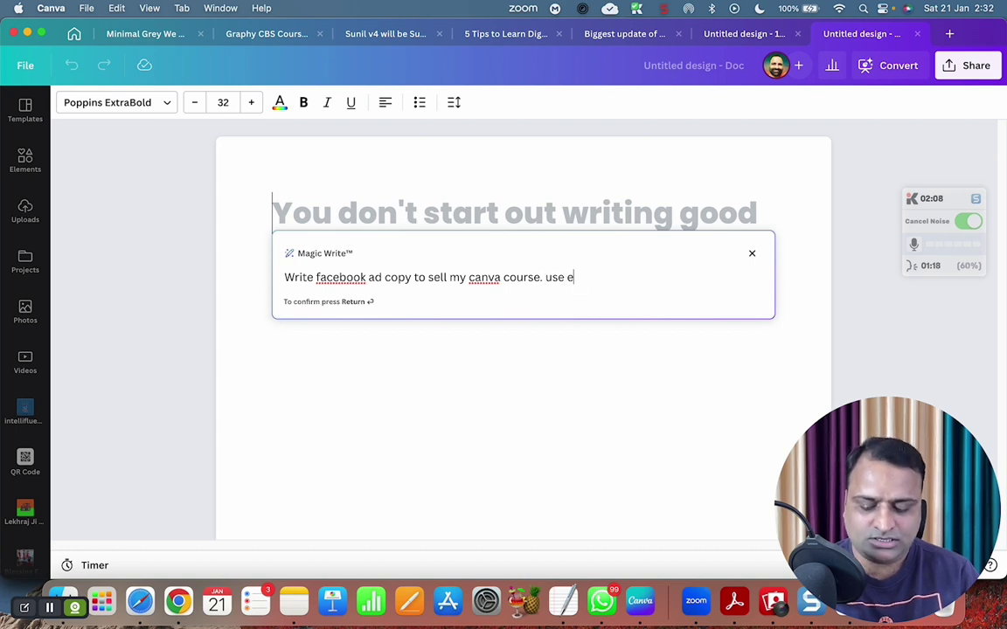
{"action": "type", "text": "mojis"}
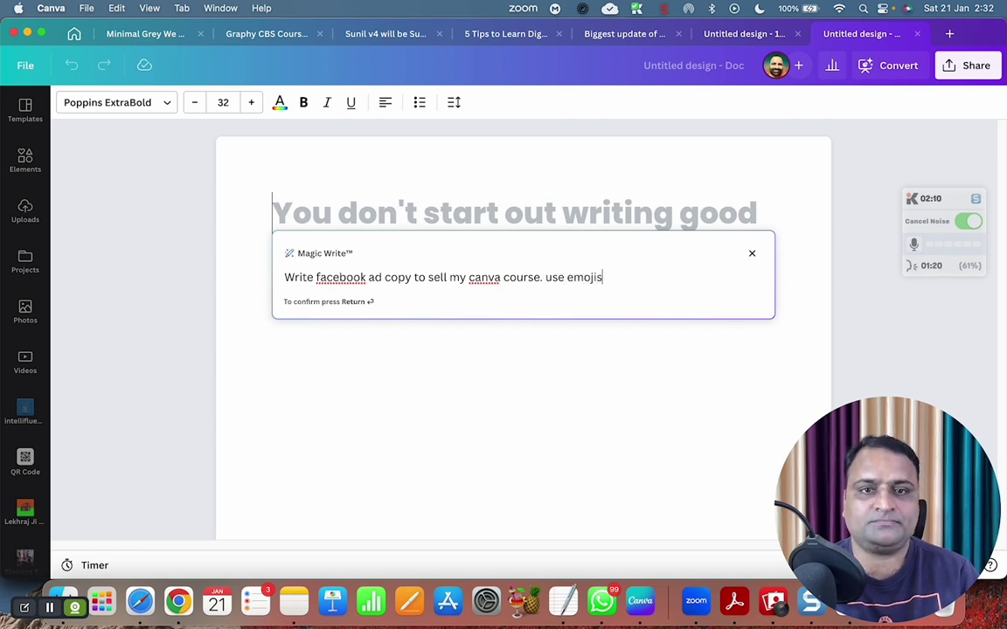
{"action": "type", "text": " and make it "}
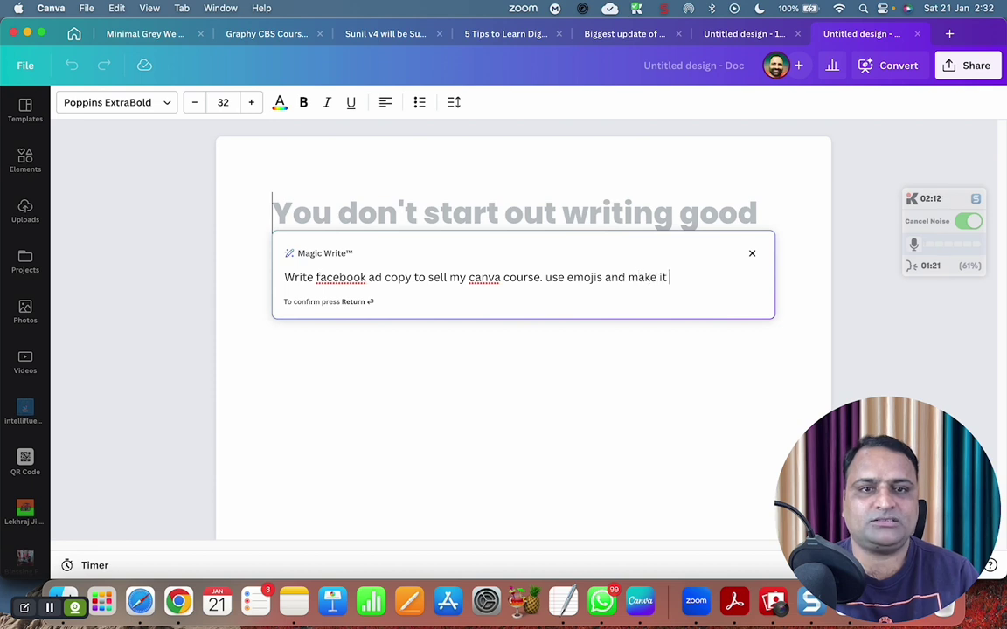
{"action": "type", "text": "compelling."}
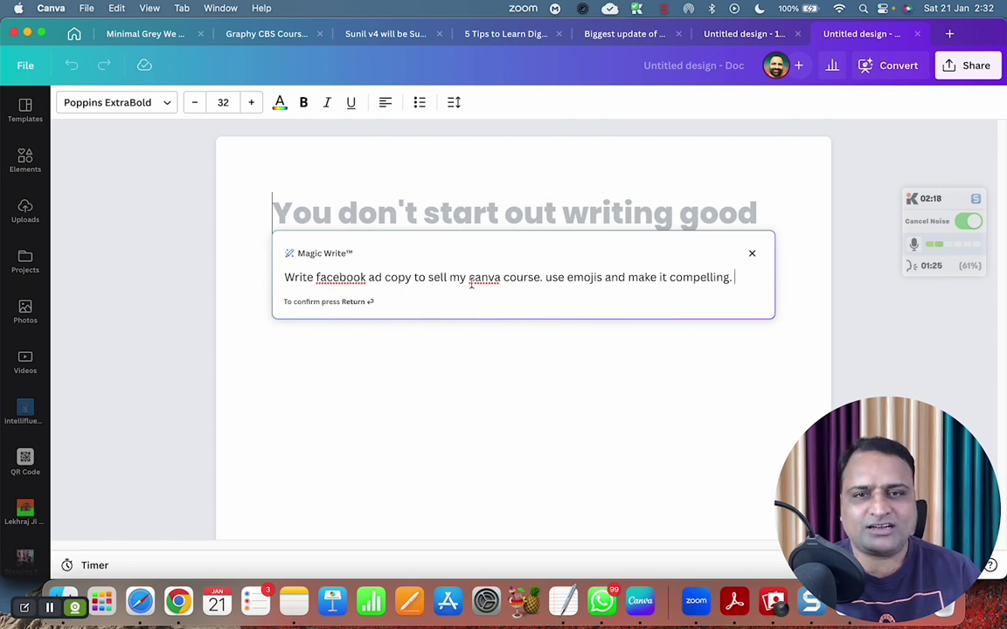
{"action": "key", "text": "Return"}
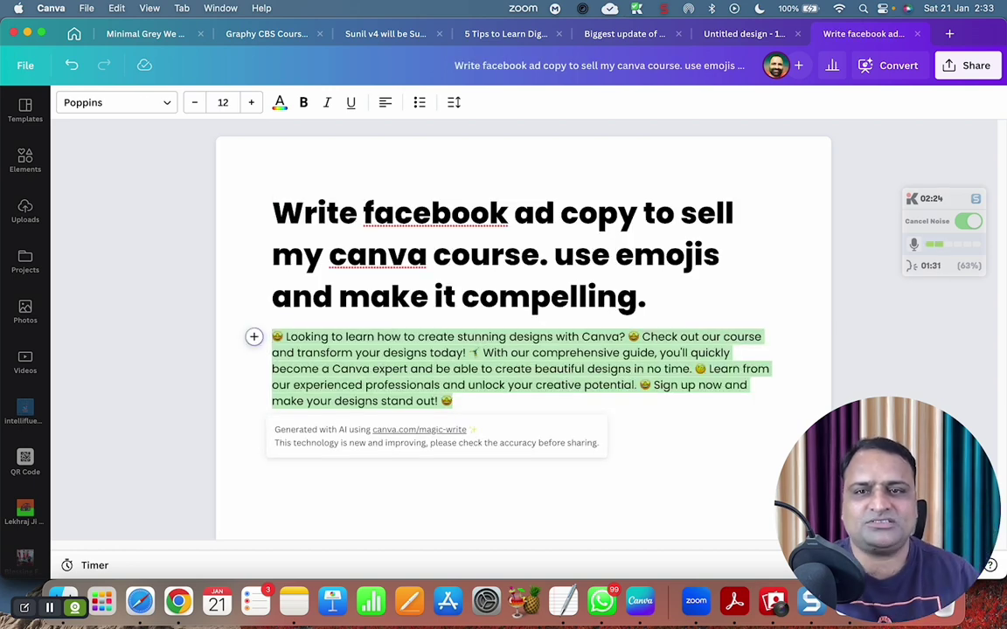
Accept the generated ad copy and add an empty paragraph after it.
{"action": "left_click", "coordinate": [463, 285]}
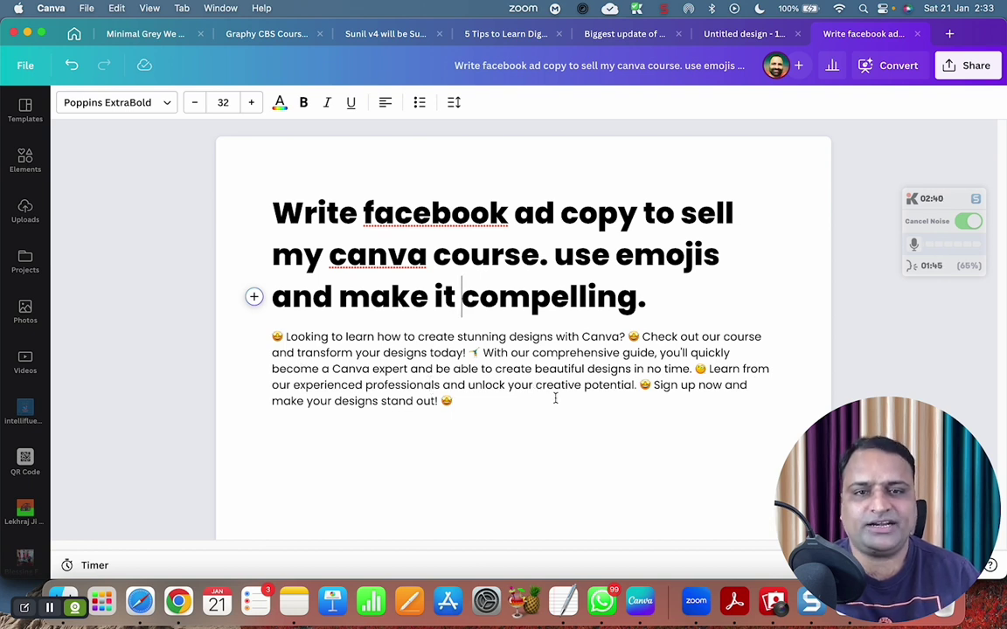
{"action": "left_click", "coordinate": [464, 404]}
{"action": "key", "text": "Return"}
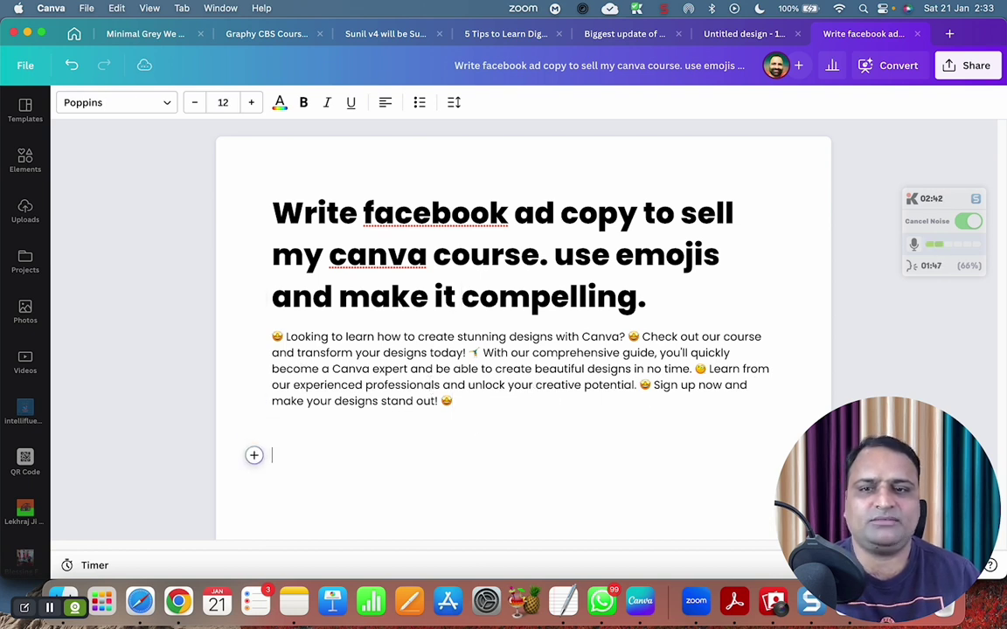
Request a Magic Write introduction as a digital Success Coach with your name and business automation skills.
{"action": "left_click", "coordinate": [253, 455]}
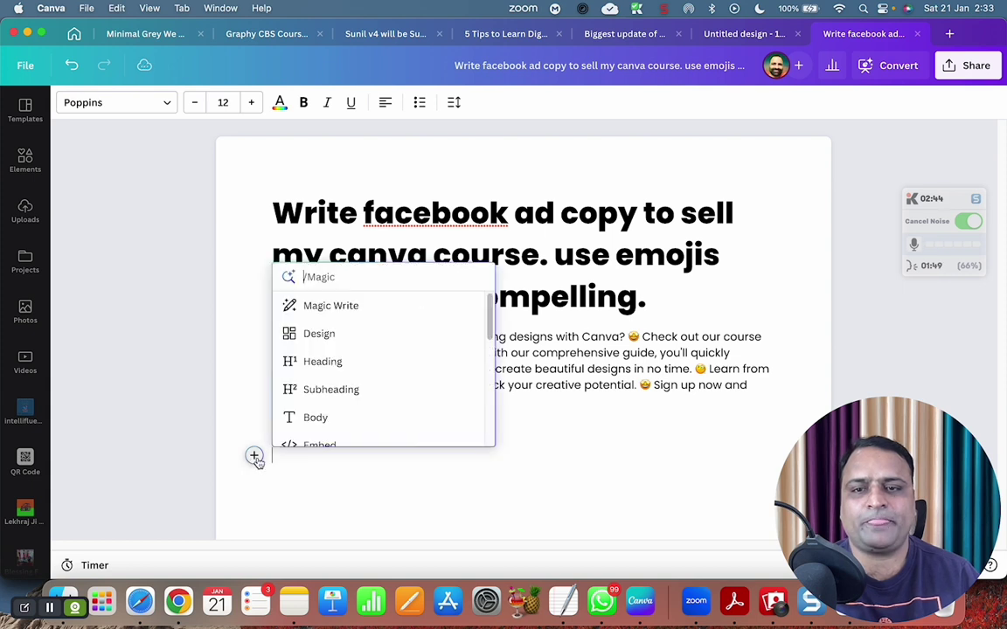
{"action": "left_click", "coordinate": [330, 306]}
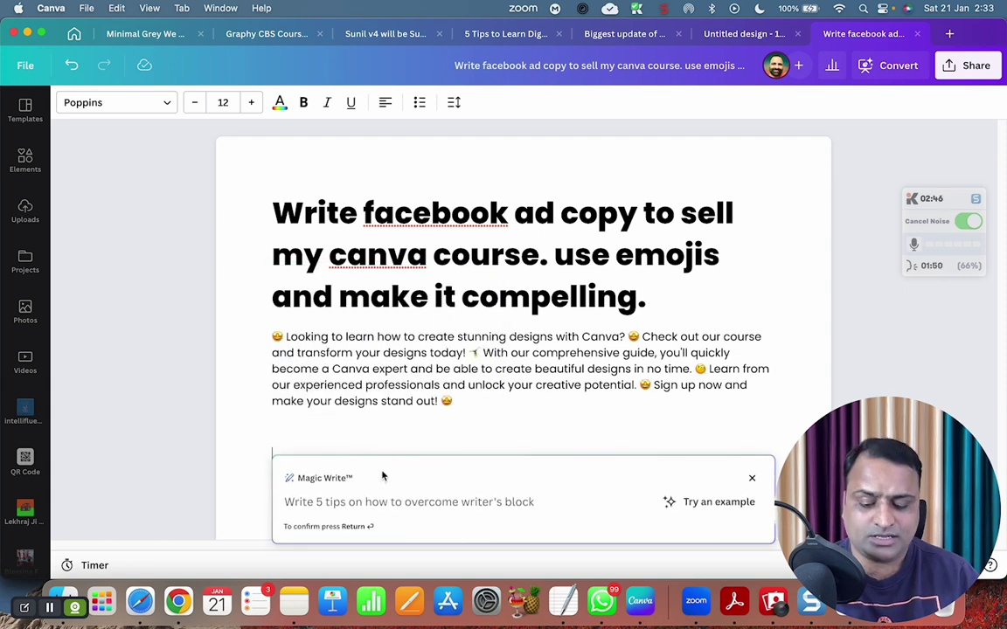
{"action": "type", "text": "Create "}
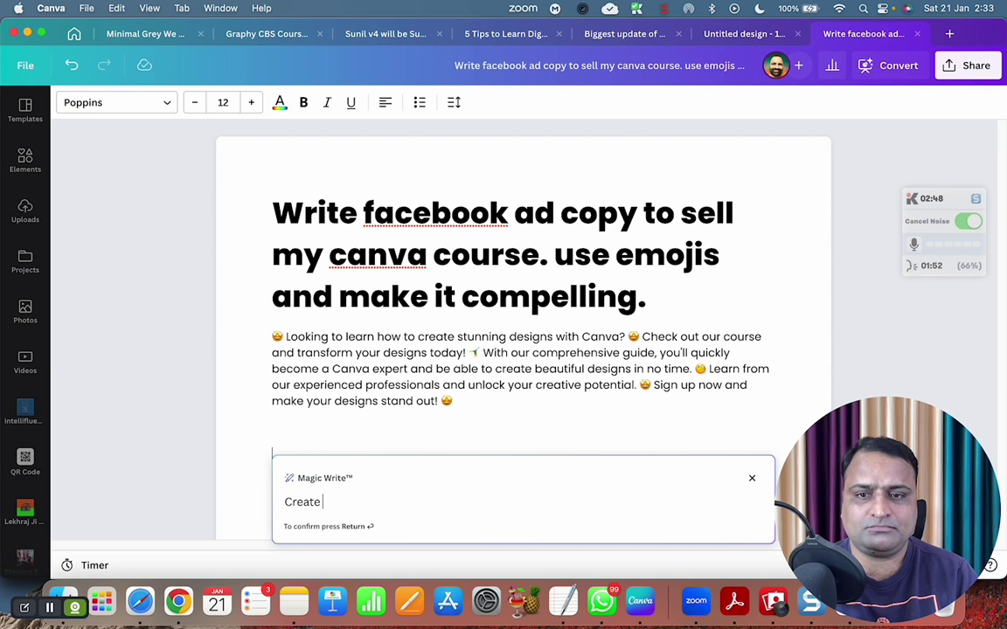
{"action": "type", "text": "my introductio"}
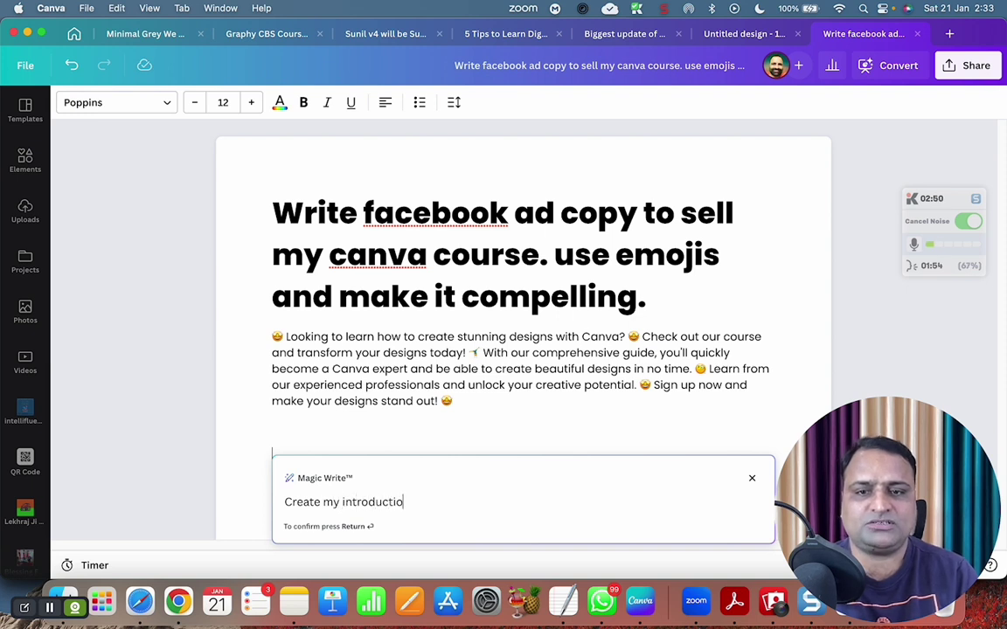
{"action": "type", "text": "n - "}
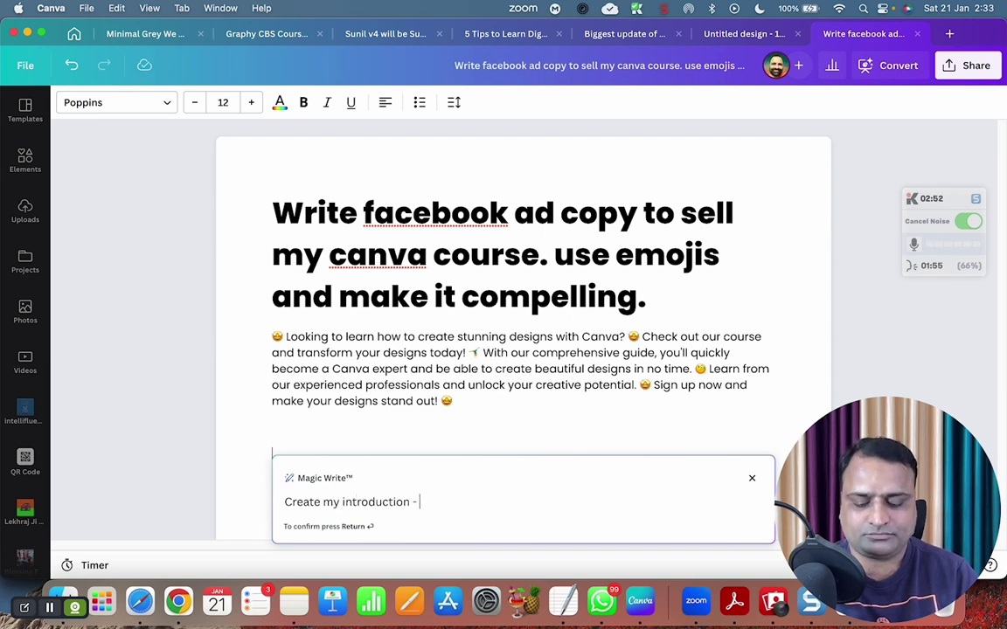
{"action": "type", "text": "My name is "}
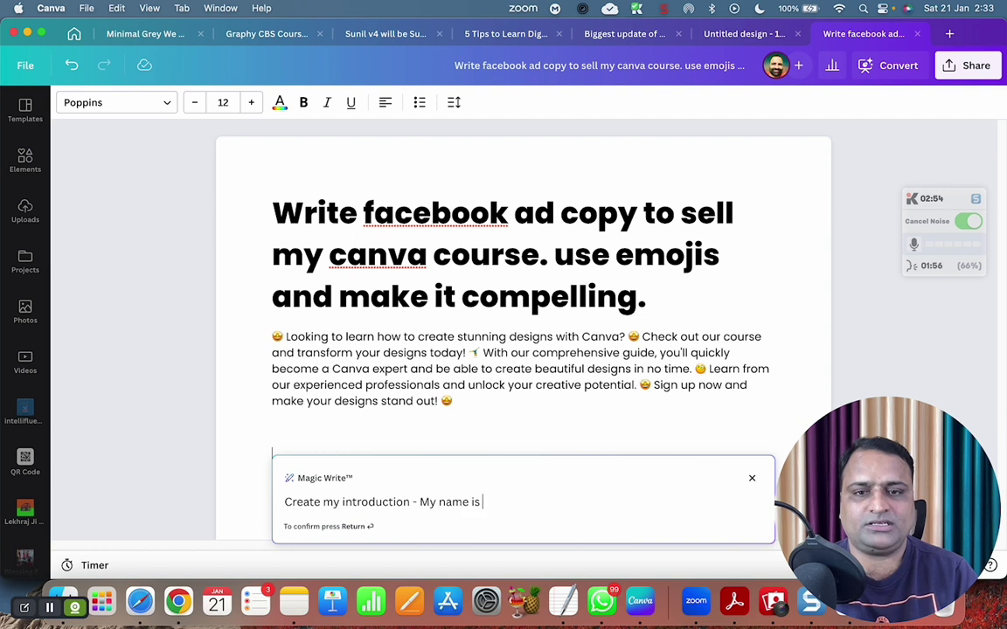
{"action": "type", "text": "Sunil Chaudhary"}
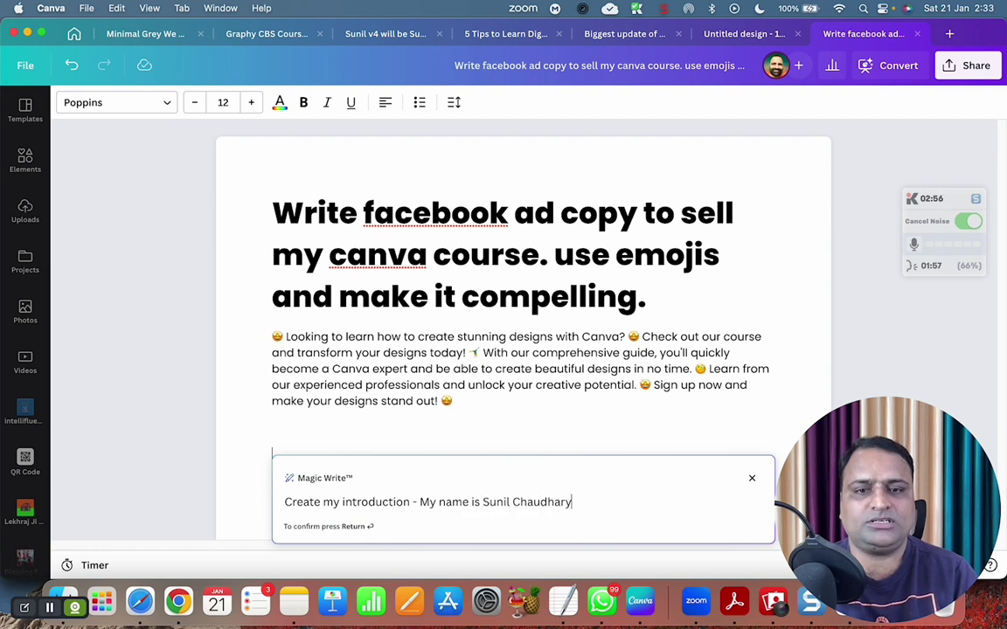
{"action": "type", "text": ", I am a digit"}
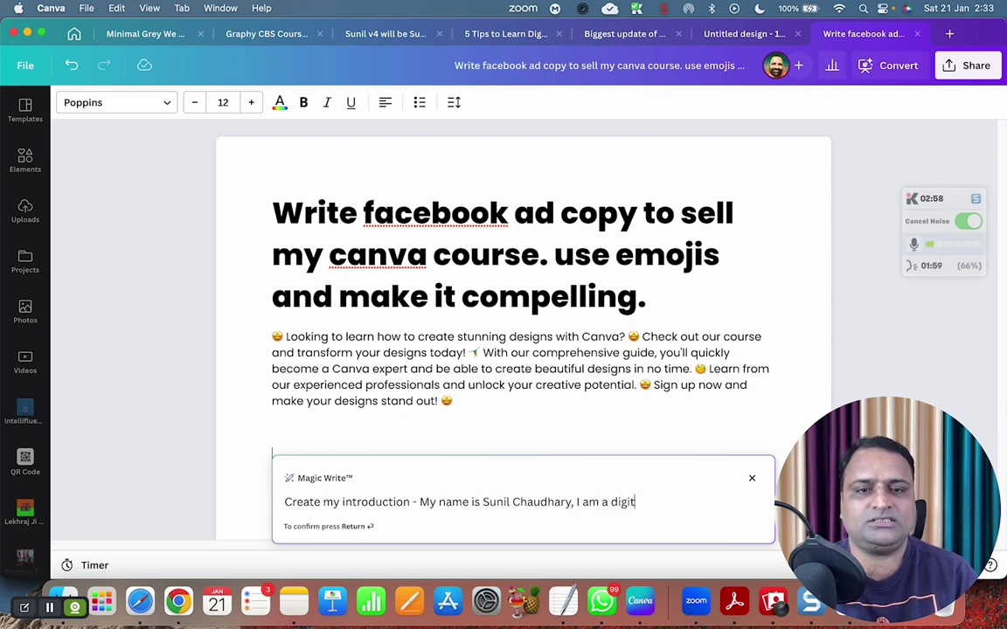
{"action": "type", "text": "al Success Co"}
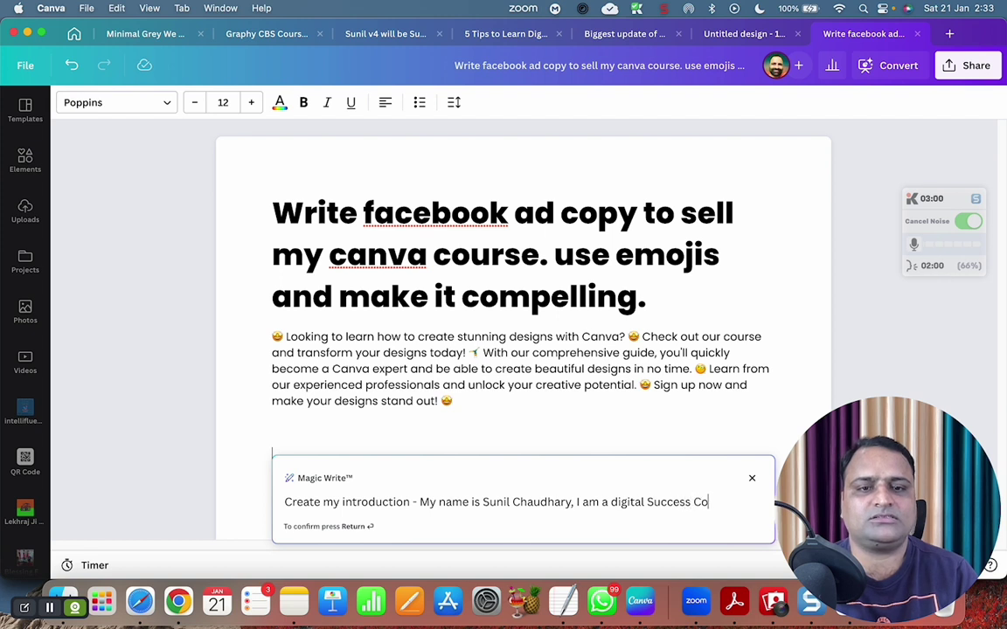
{"action": "type", "text": "ach. I "}
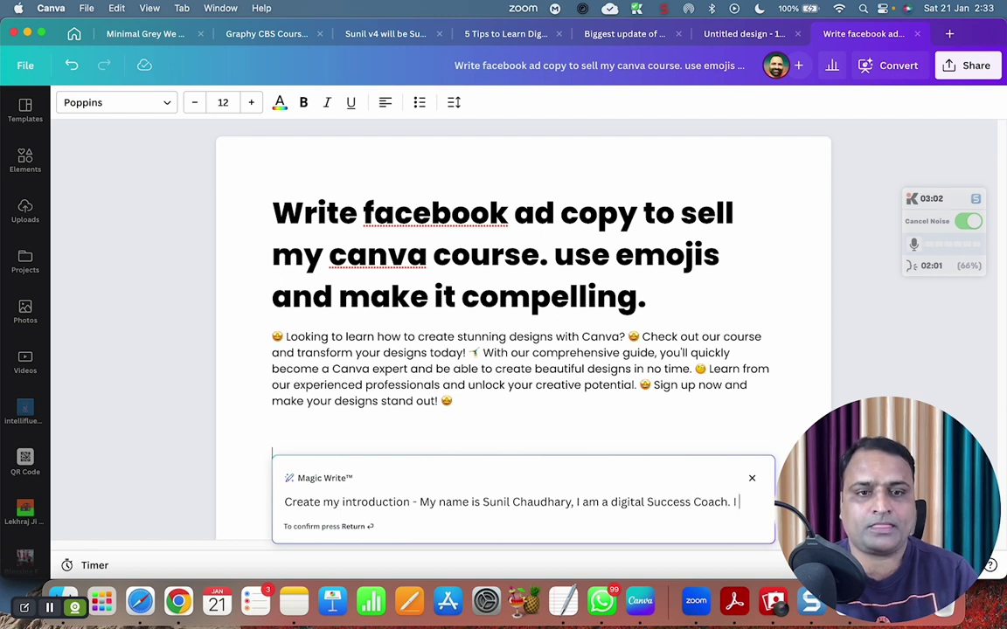
{"action": "type", "text": "have already he"}
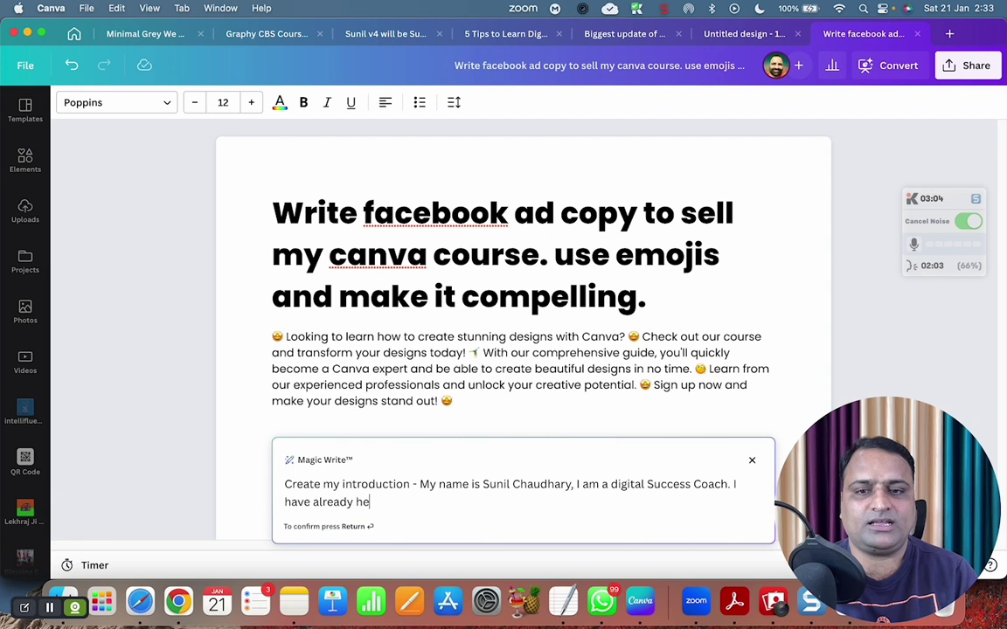
{"action": "type", "text": "lped 1000s of "}
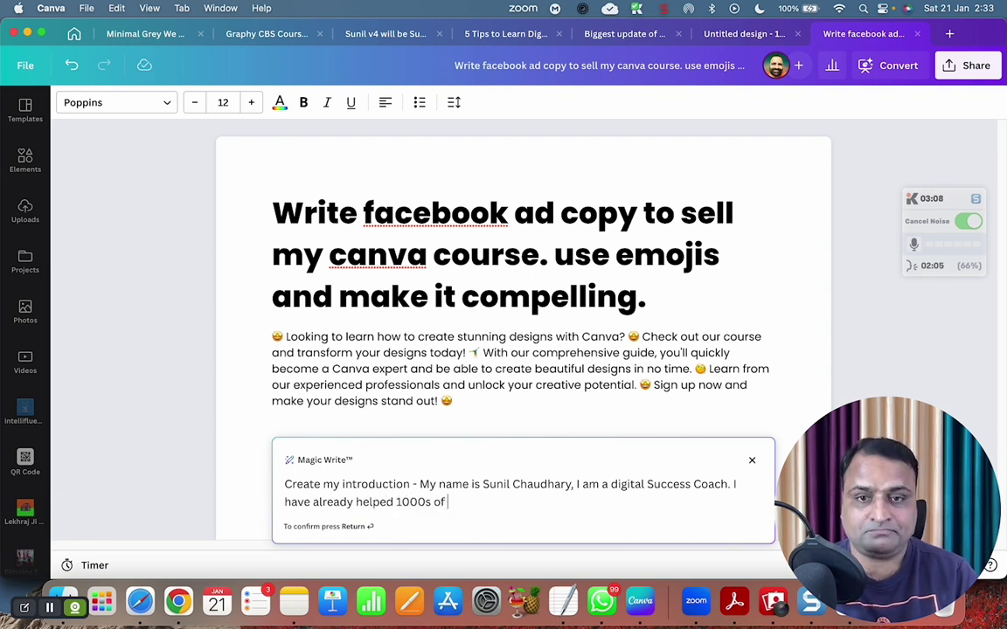
{"action": "type", "text": "my students"}
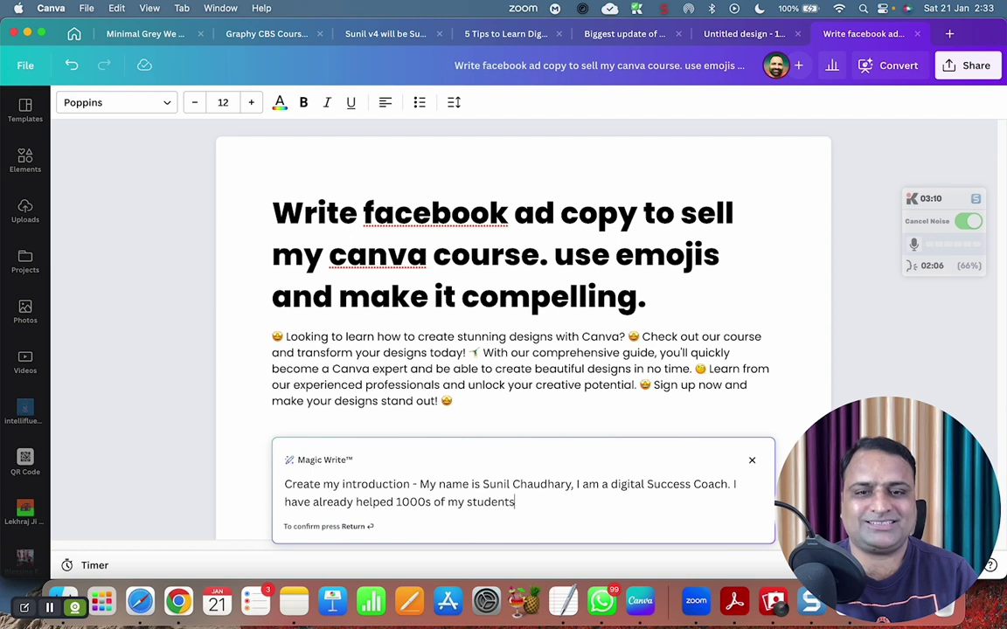
{"action": "type", "text": " and so man"}
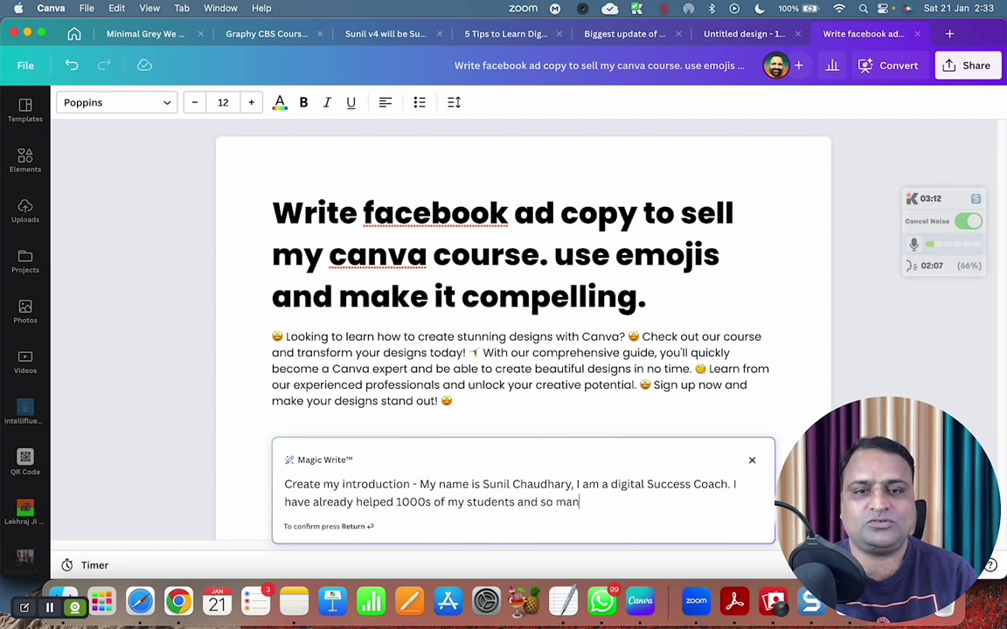
{"action": "type", "text": "y business owners with my"}
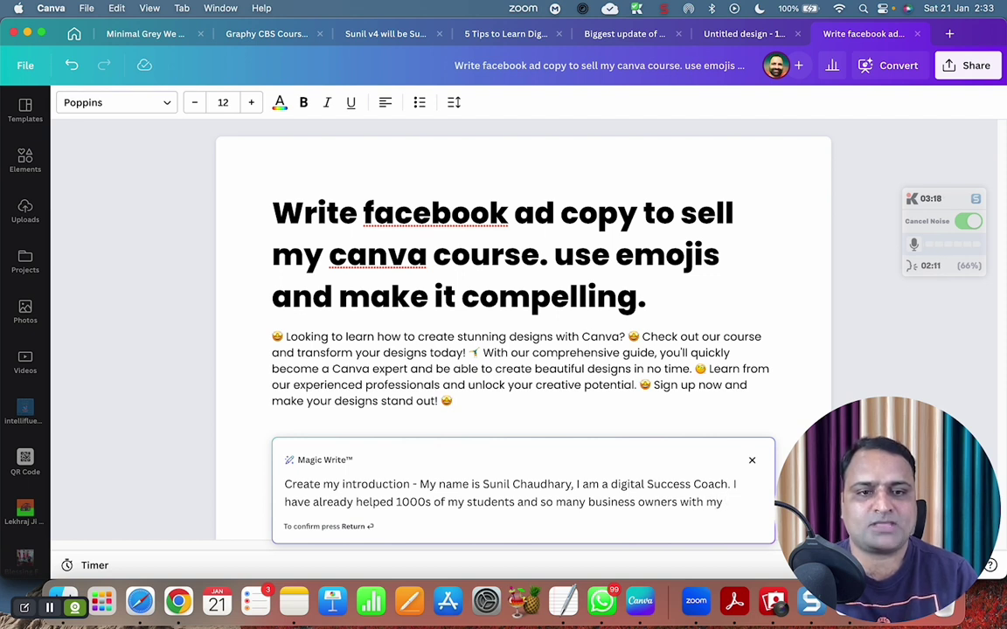
{"action": "type", "text": " amazing se"}
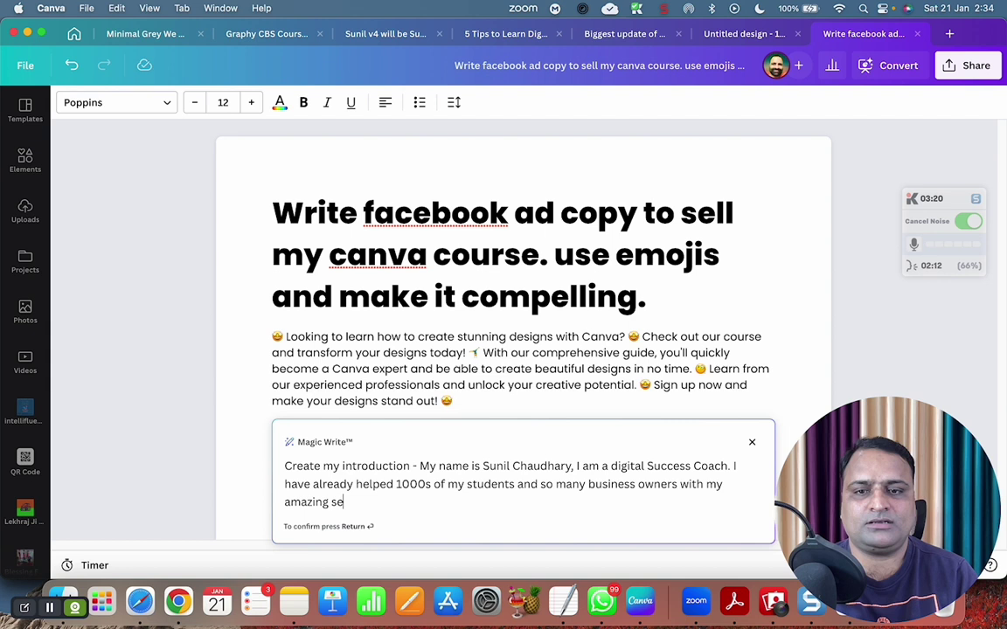
{"action": "type", "text": "t of digital s"}
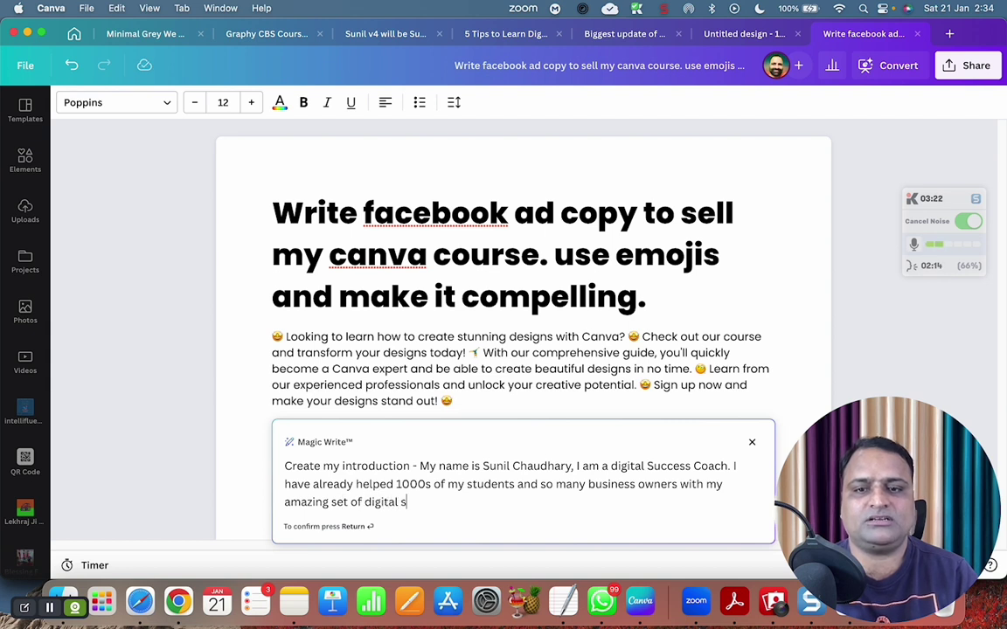
{"action": "type", "text": "kill"}
{"action": "type", "text": "s"}
{"action": "key", "text": "BackSpace"}
{"action": "key", "text": "BackSpace"}
{"action": "key", "text": "BackSpace"}
{"action": "key", "text": "BackSpace"}
{"action": "key", "text": "BackSpace"}
{"action": "key", "text": "BackSpace"}
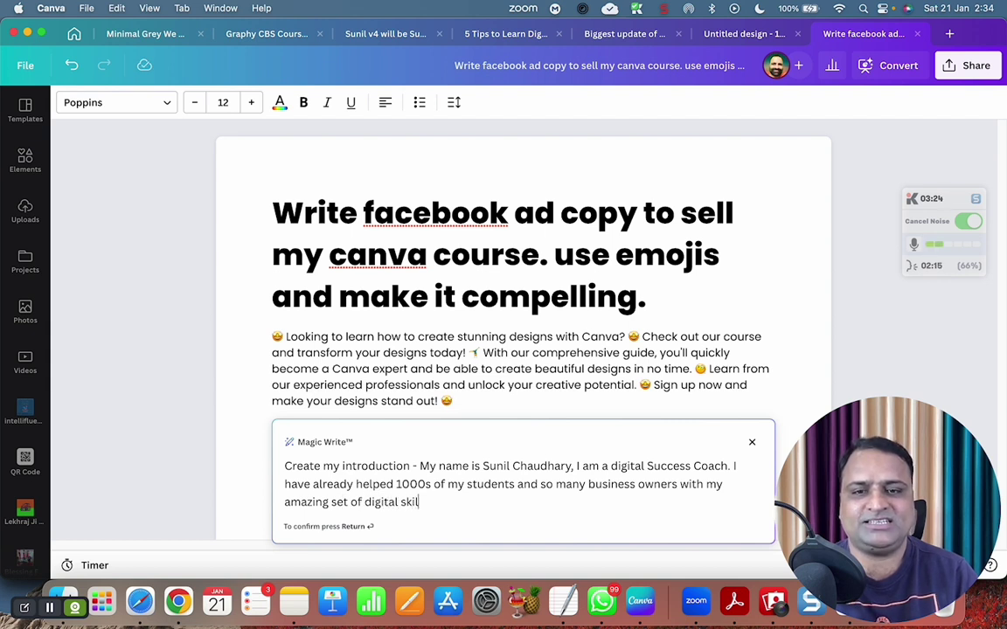
{"action": "type", "text": "and business automation "}
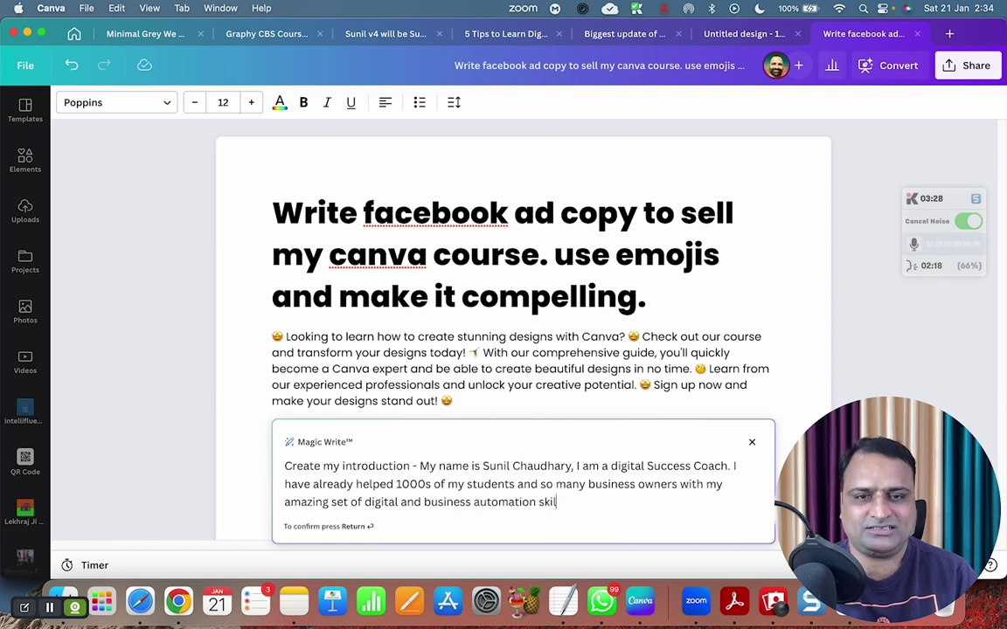
{"action": "type", "text": "skills."}
{"action": "key", "text": "Return"}
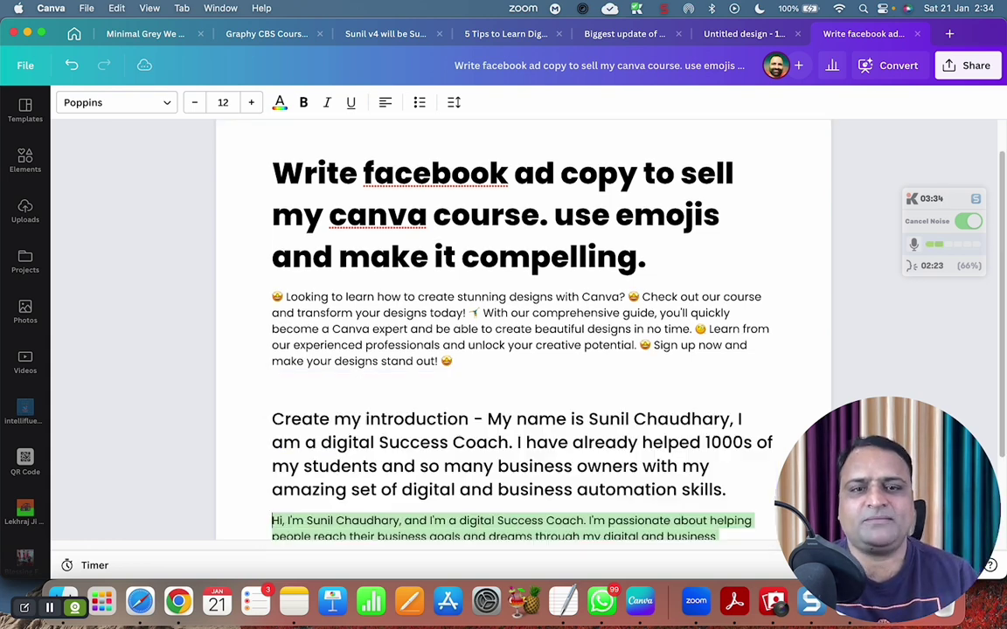
Accept the generated introduction and add an empty line after 'digital age.'.
{"action": "left_click", "coordinate": [520, 444]}
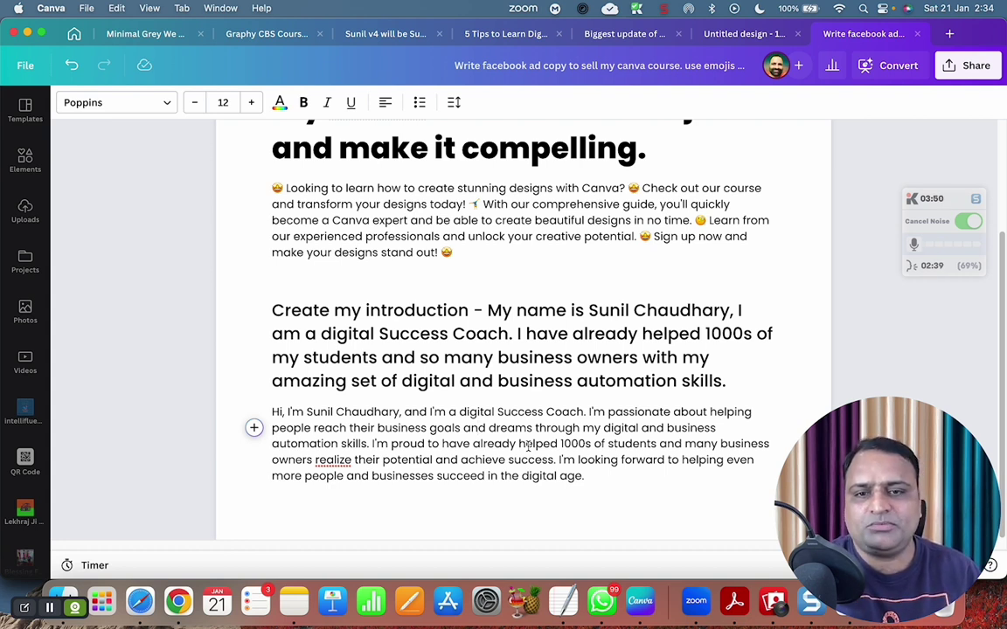
{"action": "left_click", "coordinate": [623, 480]}
{"action": "key", "text": "Return"}
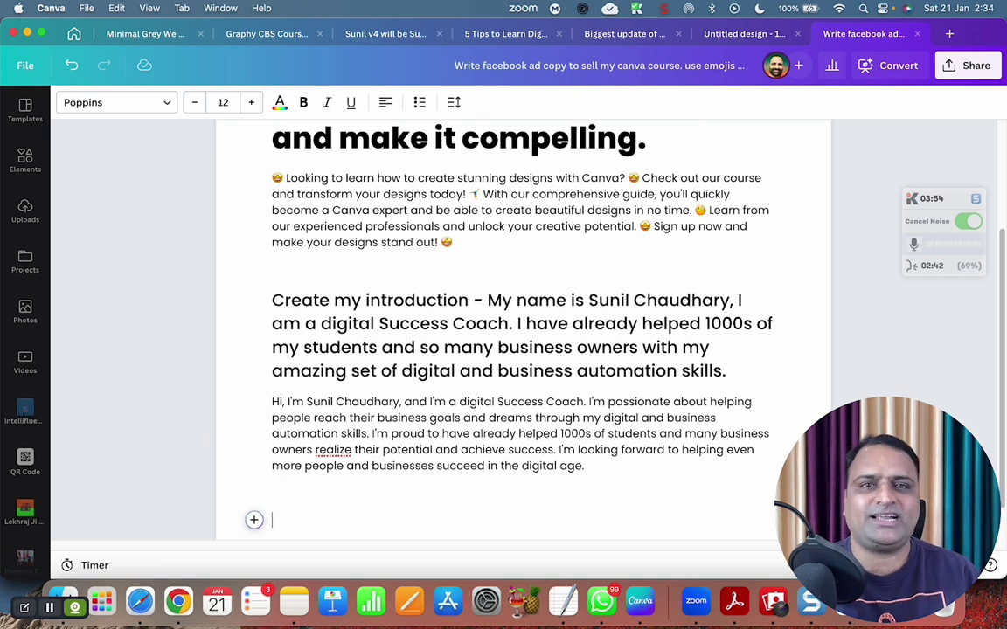